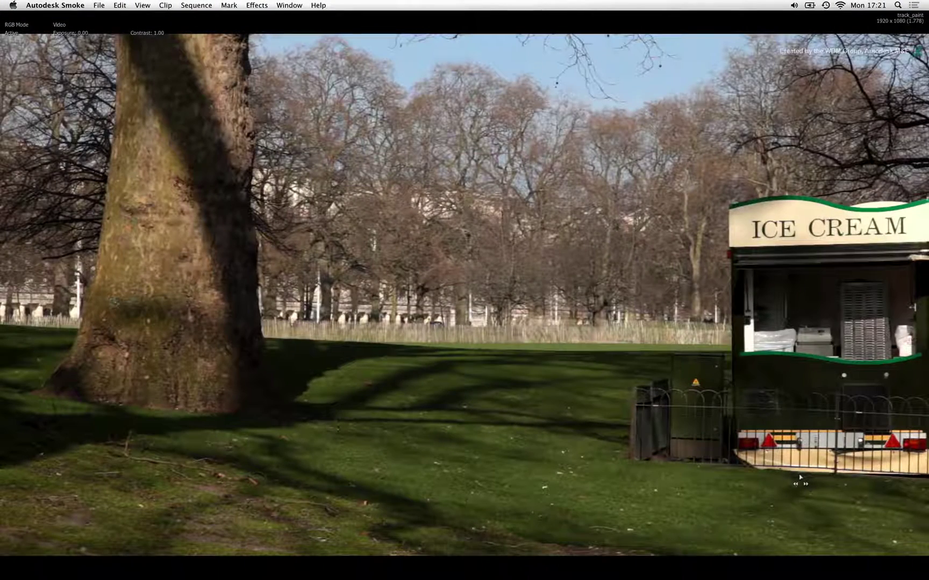
# Step: Play the park clip full-screen twice, then exit to the Timeline workspace
pyautogui.press('space')
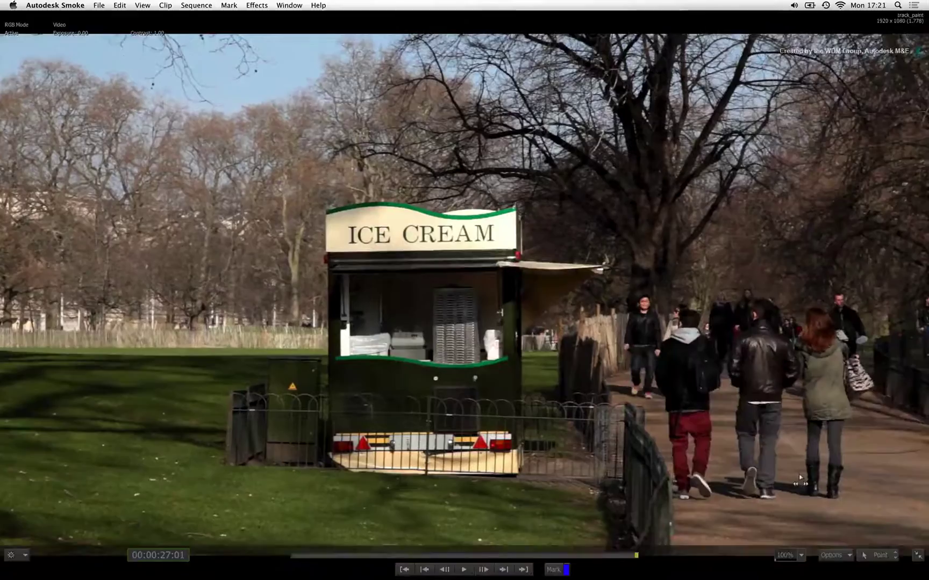
pyautogui.press('space')
pyautogui.press('Escape')
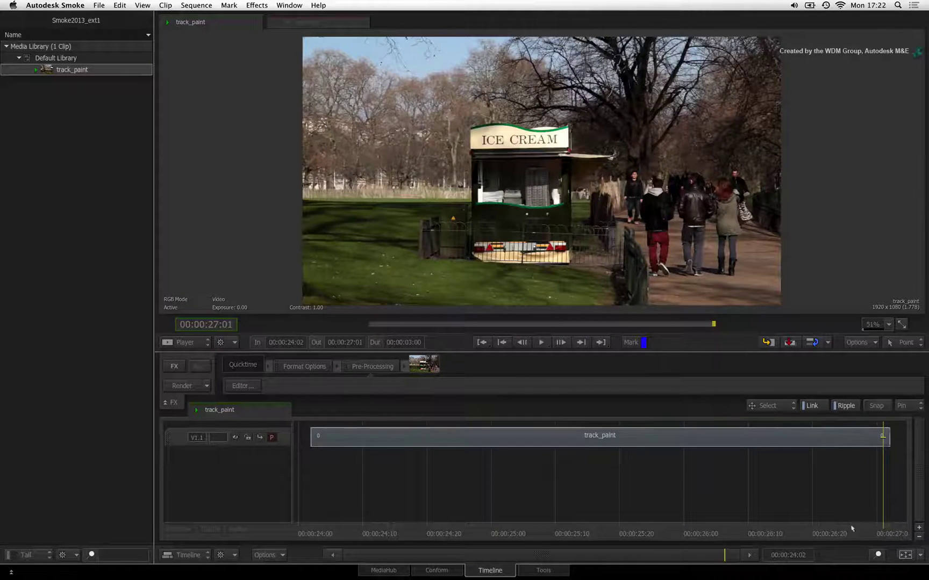
pyautogui.moveTo(851, 530); pyautogui.dragTo(310, 525)
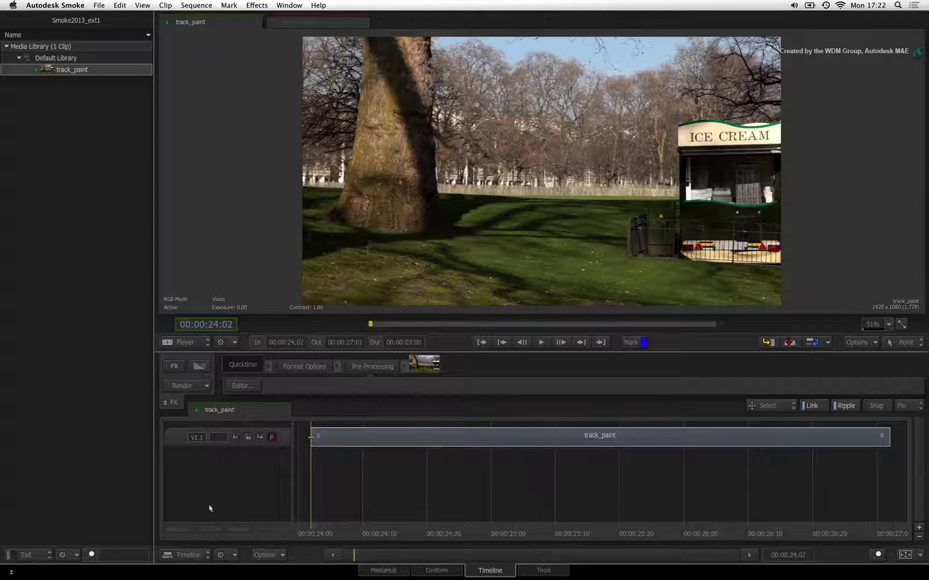
pyautogui.moveTo(311, 529); pyautogui.dragTo(831, 526)
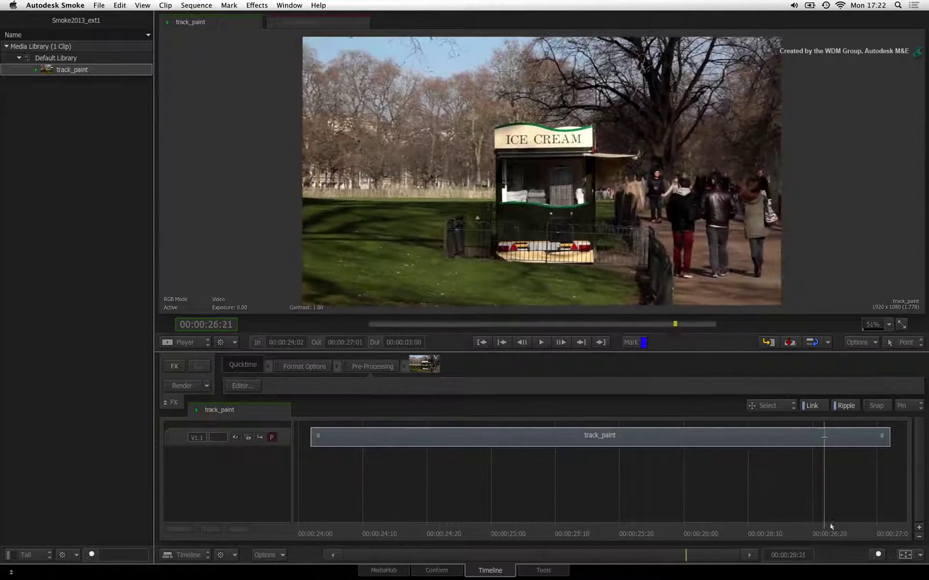
pyautogui.moveTo(894, 526); pyautogui.dragTo(257, 506)
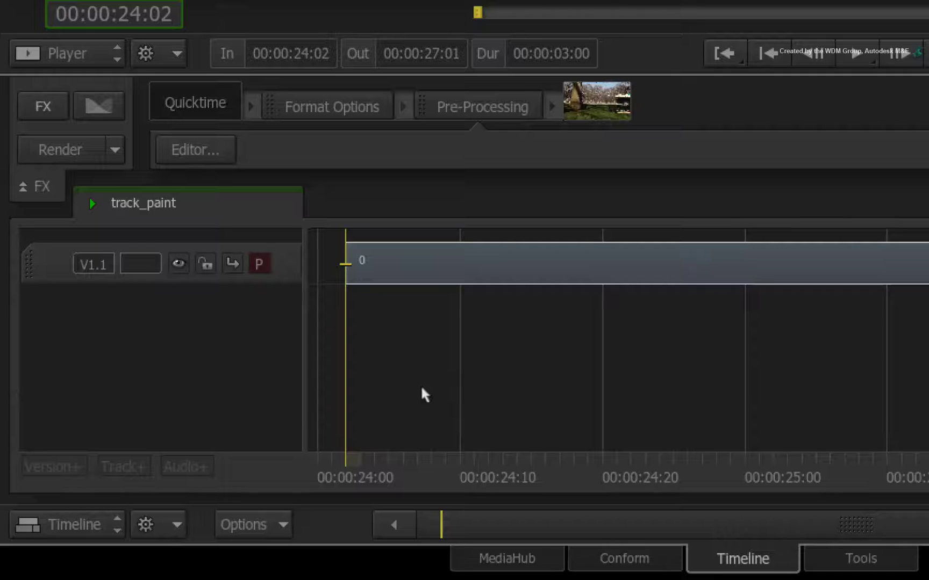
# Step: Add a Paint effect with a single Front input sourced from the track_paint clip
pyautogui.click(903, 557)
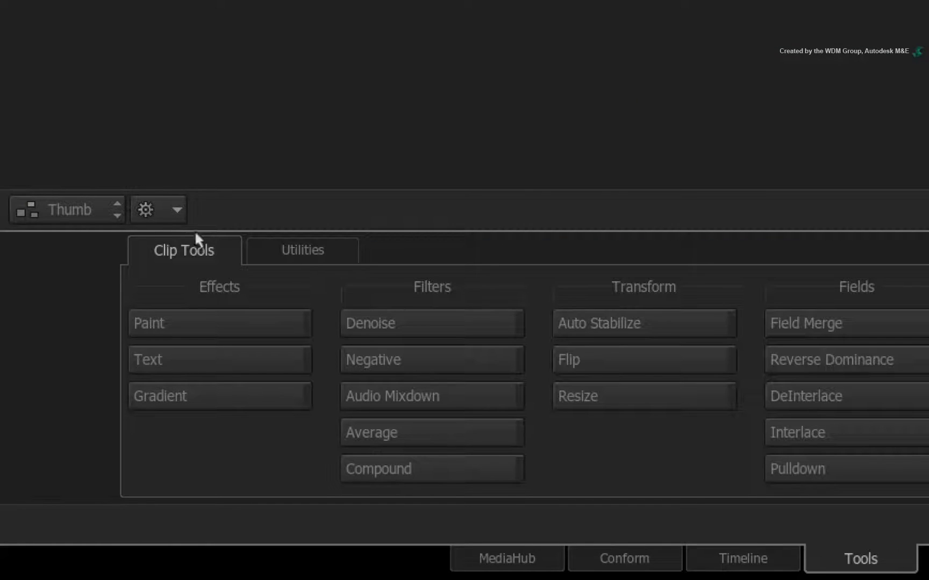
pyautogui.click(103, 214)
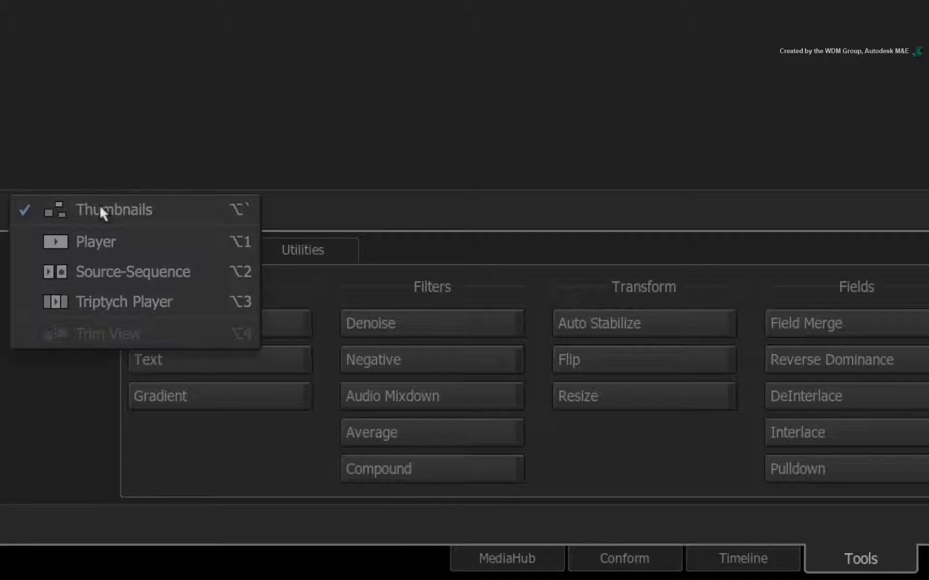
pyautogui.click(177, 202)
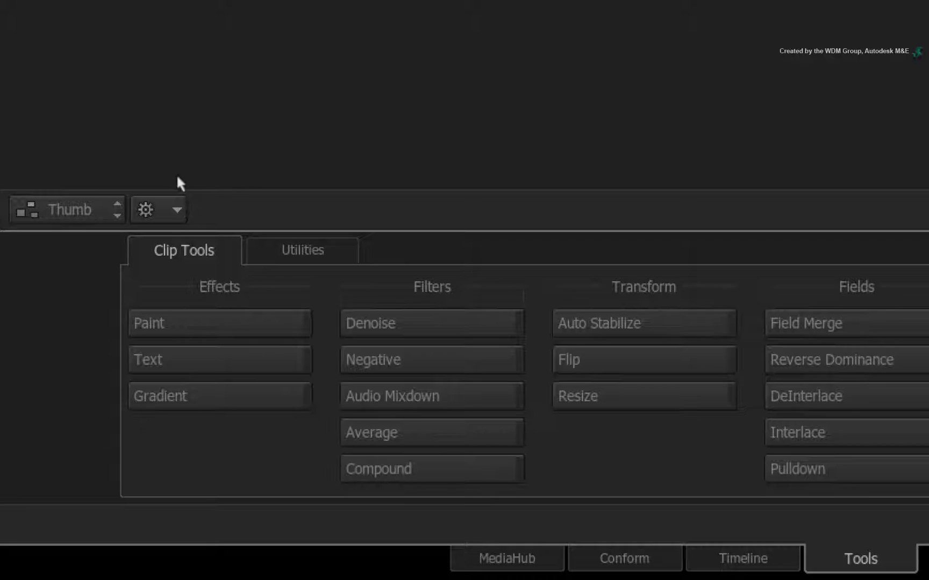
pyautogui.click(190, 321)
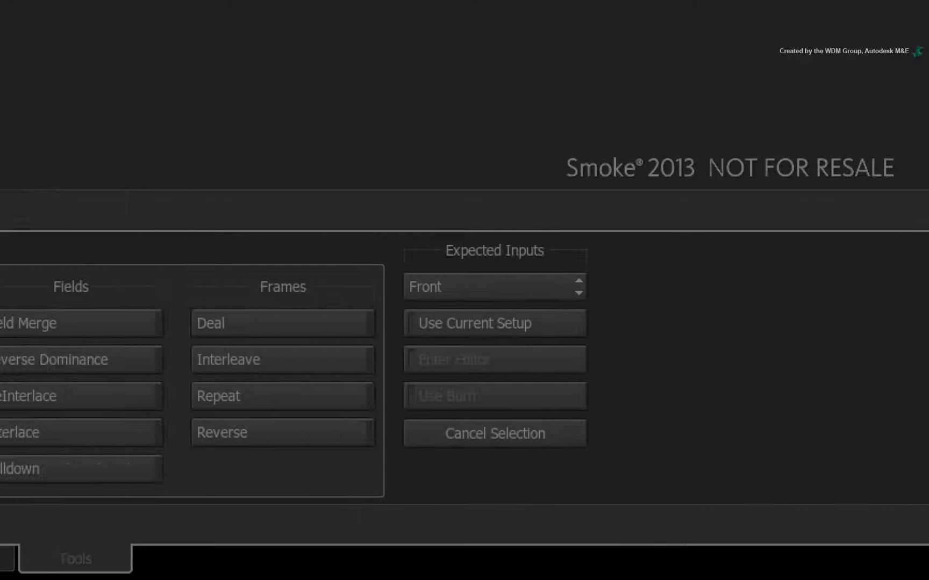
pyautogui.click(501, 284)
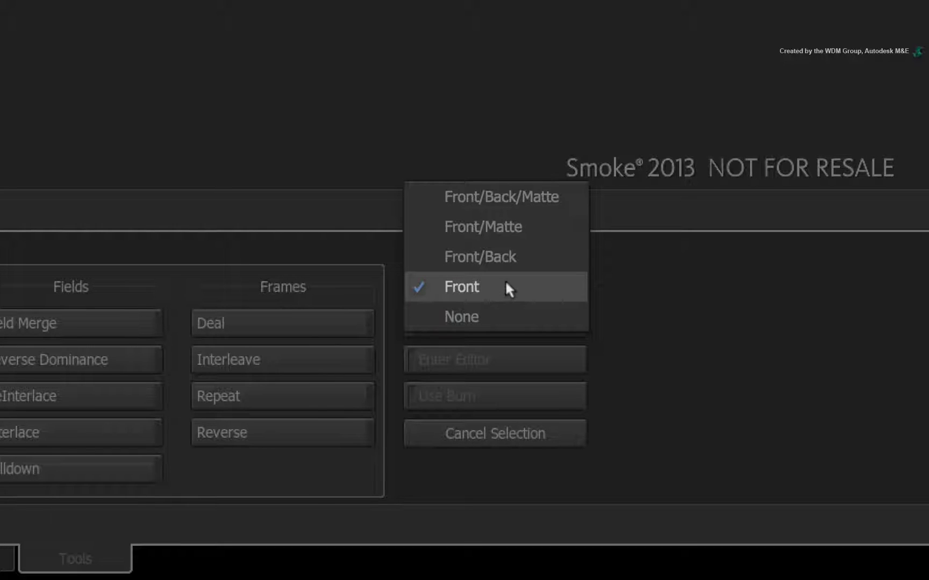
pyautogui.click(506, 285)
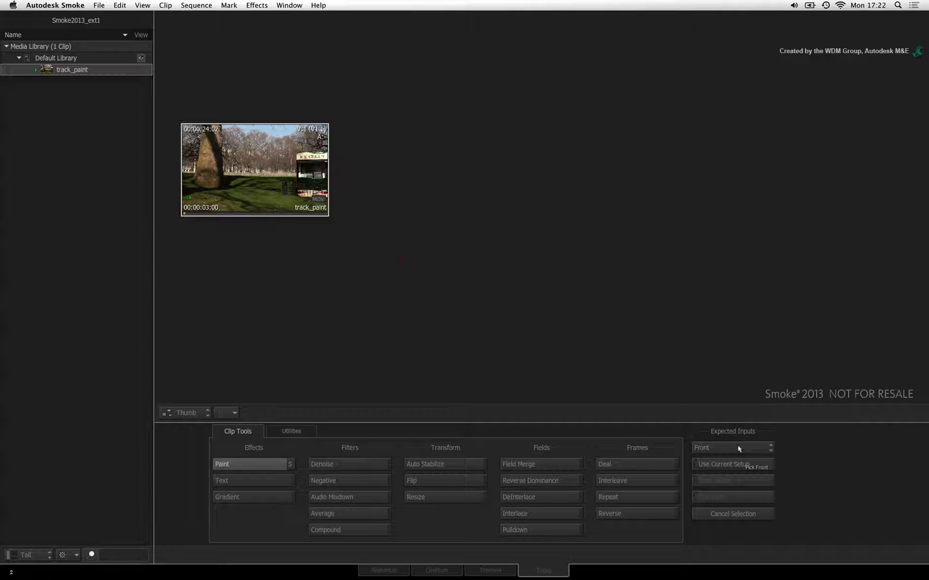
pyautogui.click(250, 175)
# Step: Open the Paint editor on track_paint and reset all Paint settings to defaults
pyautogui.click(471, 170)
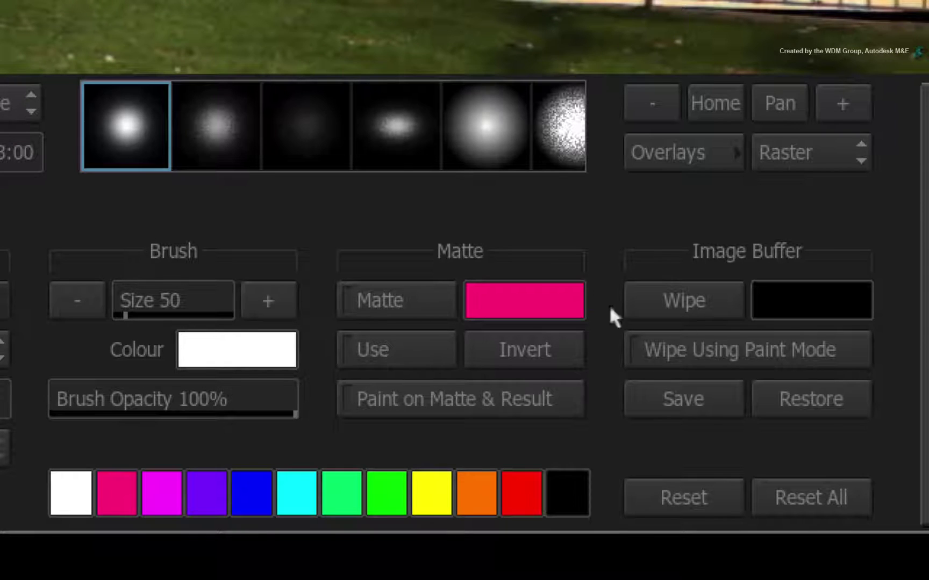
pyautogui.click(796, 487)
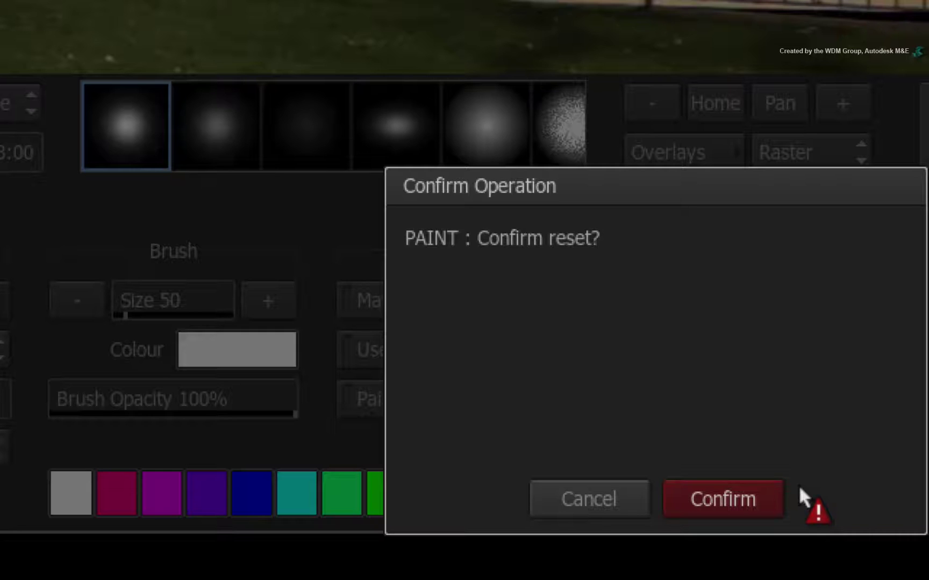
pyautogui.click(727, 490)
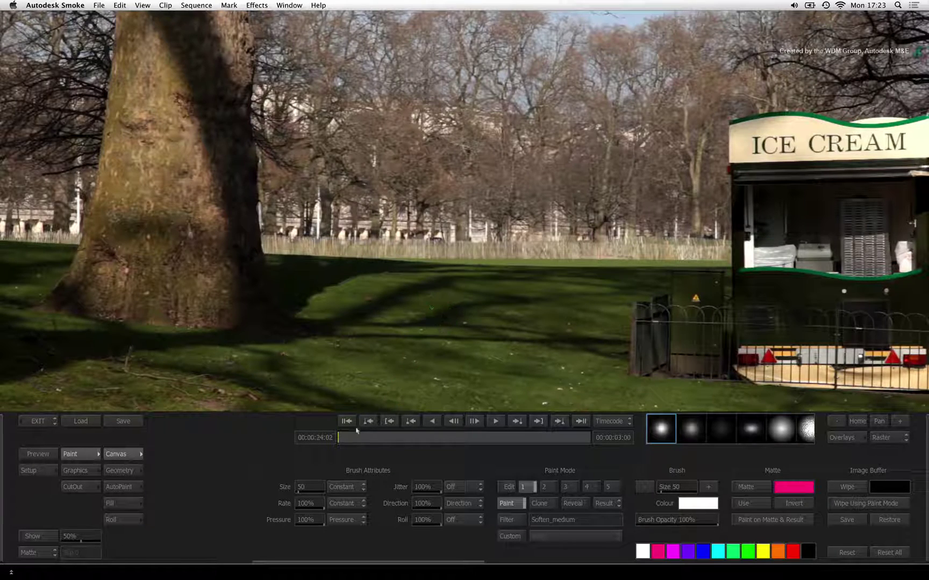
pyautogui.moveTo(358, 438)
pyautogui.mouseDown()
pyautogui.moveTo(485, 438)
pyautogui.moveTo(292, 424)
pyautogui.mouseUp()
pyautogui.moveTo(349, 438); pyautogui.dragTo(303, 425)
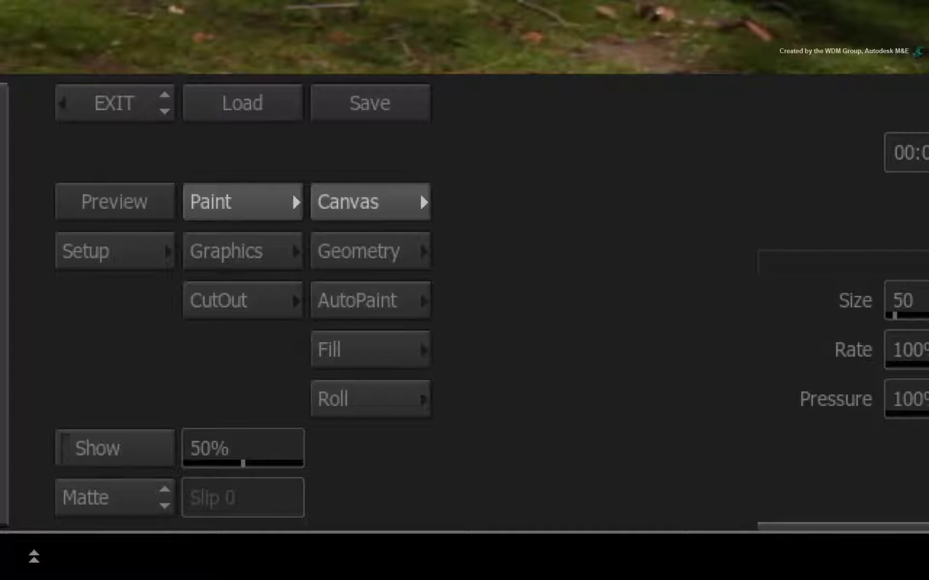
# Step: Set AutoPaint mode to User for recorded strokes
pyautogui.click(372, 293)
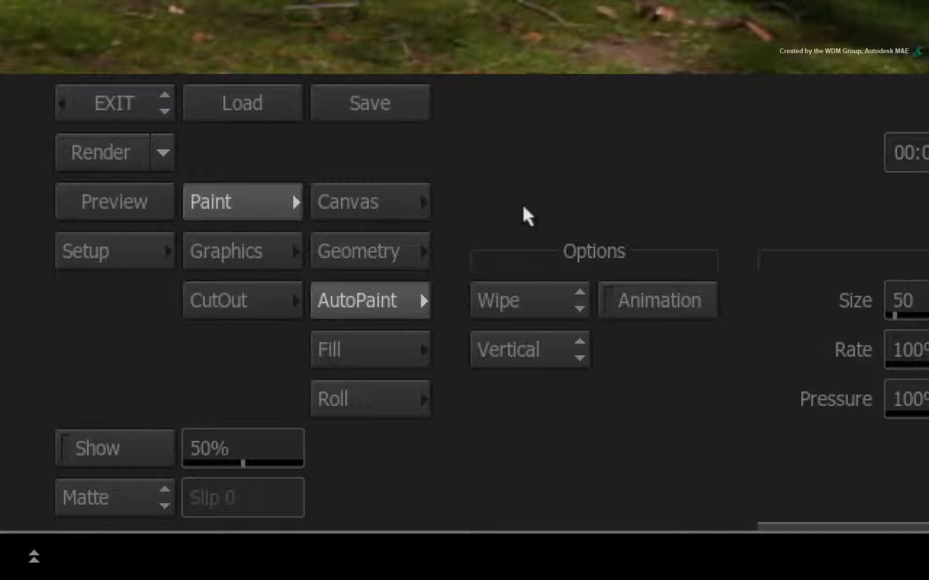
pyautogui.click(544, 292)
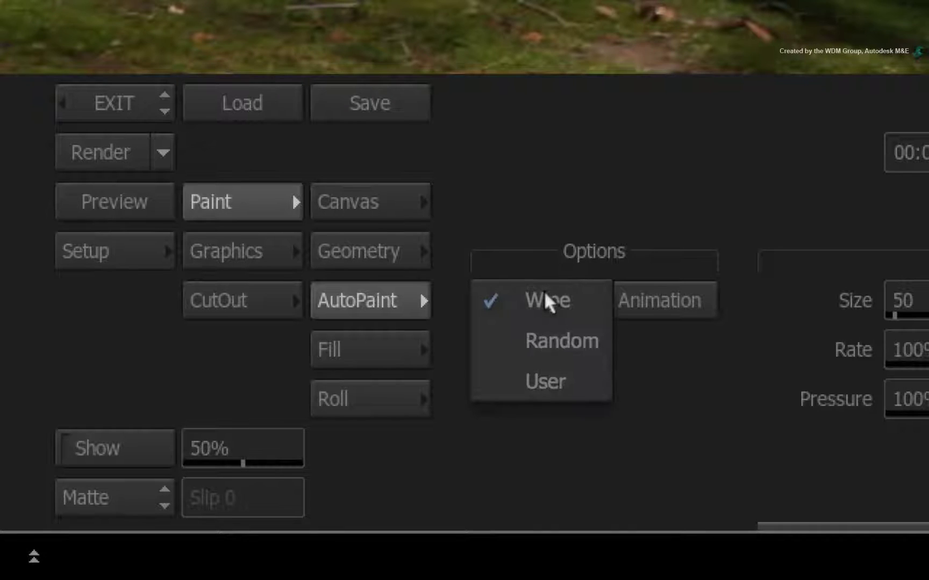
pyautogui.click(573, 382)
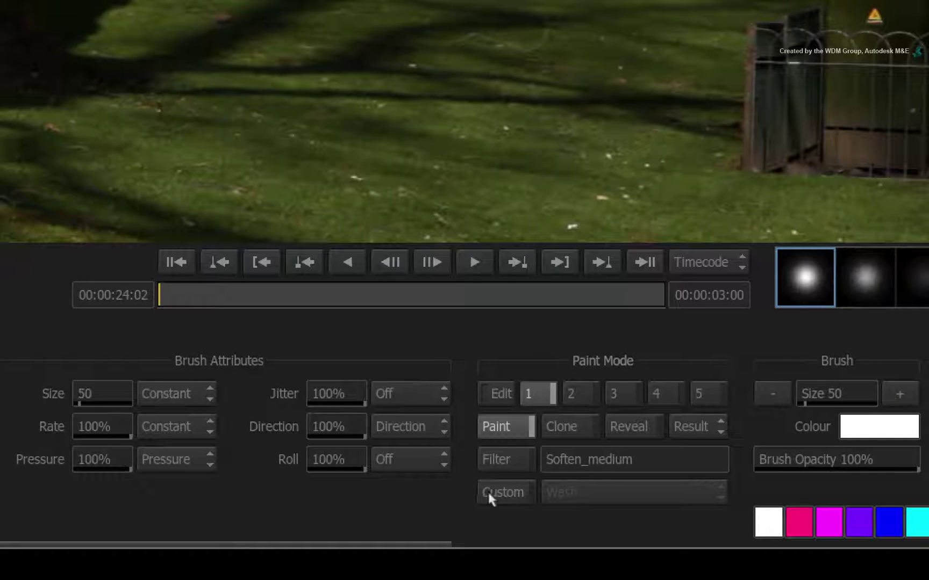
# Step: Choose the Recursive Clone custom brush mode with Constant pressure
pyautogui.click(487, 491)
pyautogui.click(618, 491)
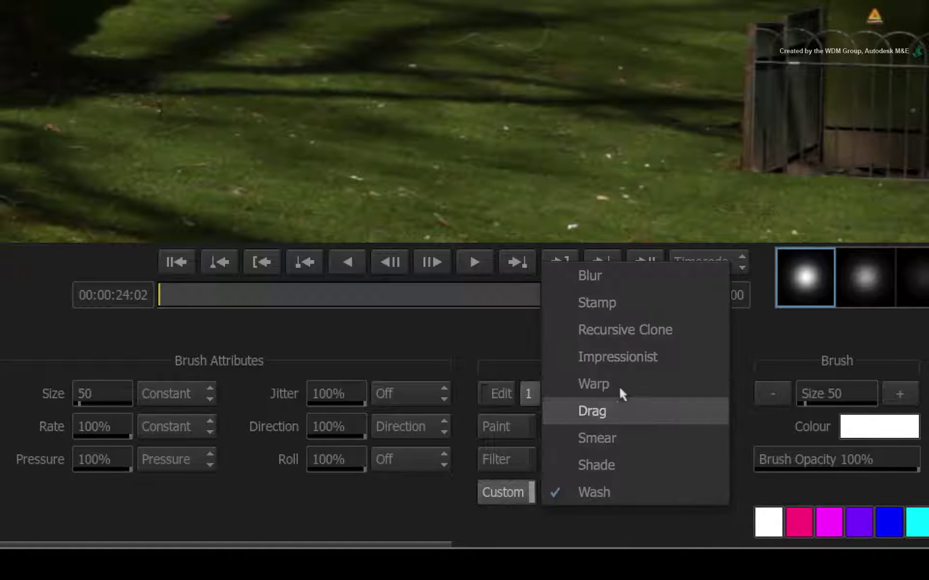
pyautogui.click(665, 329)
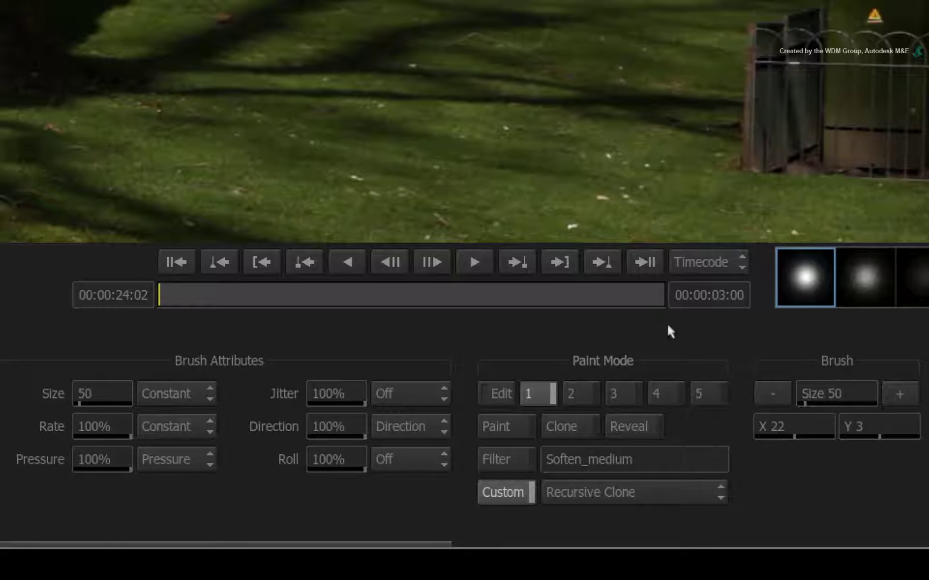
pyautogui.click(148, 460)
pyautogui.click(213, 484)
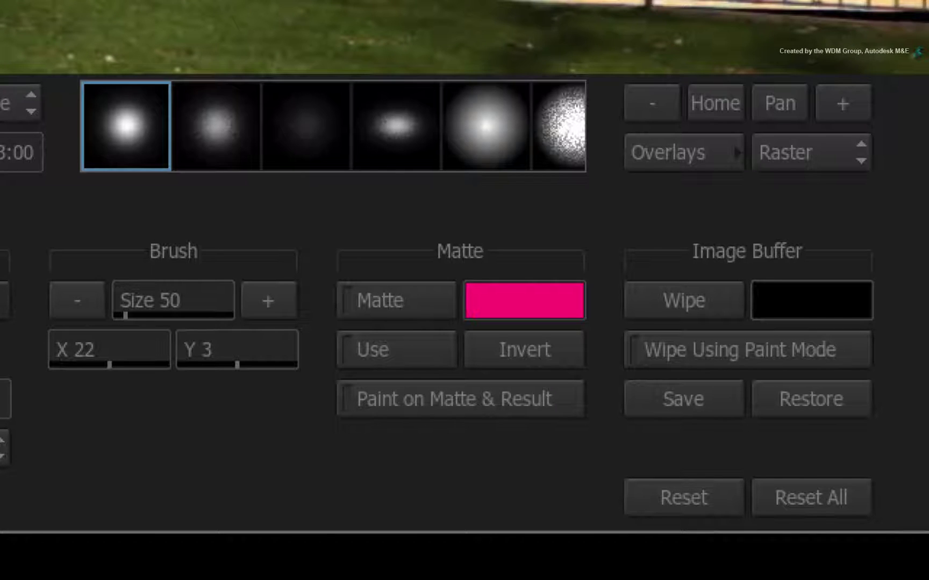
# Step: Zoom in and pan onto the electrical box and ice cream trailer base
pyautogui.click(830, 104)
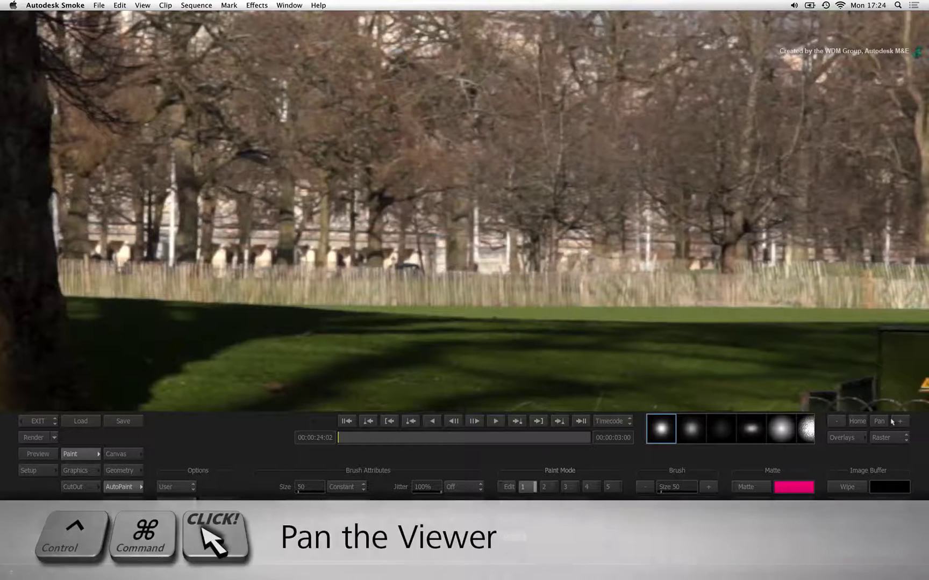
pyautogui.moveTo(848, 242); pyautogui.dragTo(321, 168)
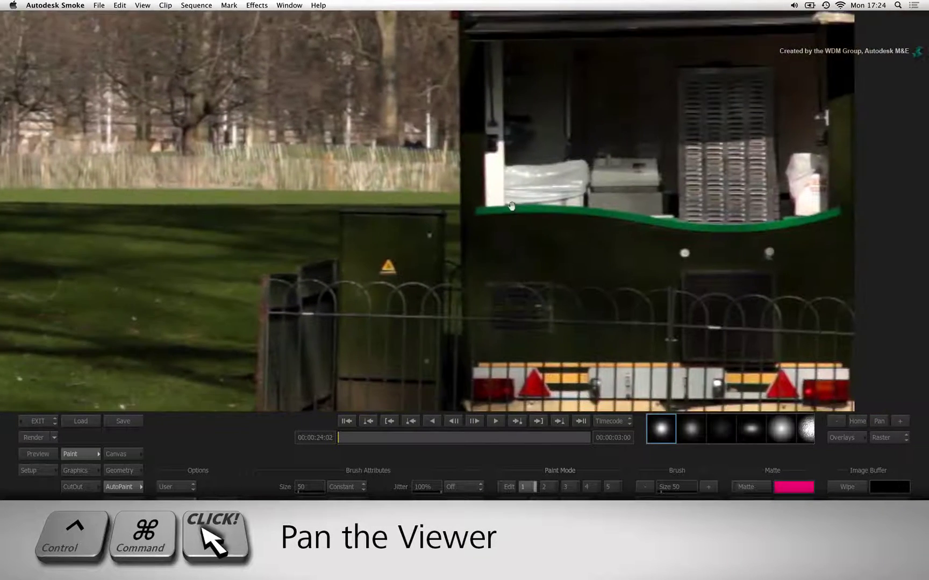
pyautogui.moveTo(512, 206)
pyautogui.mouseDown()
pyautogui.moveTo(492, 178)
pyautogui.moveTo(526, 156)
pyautogui.mouseUp()
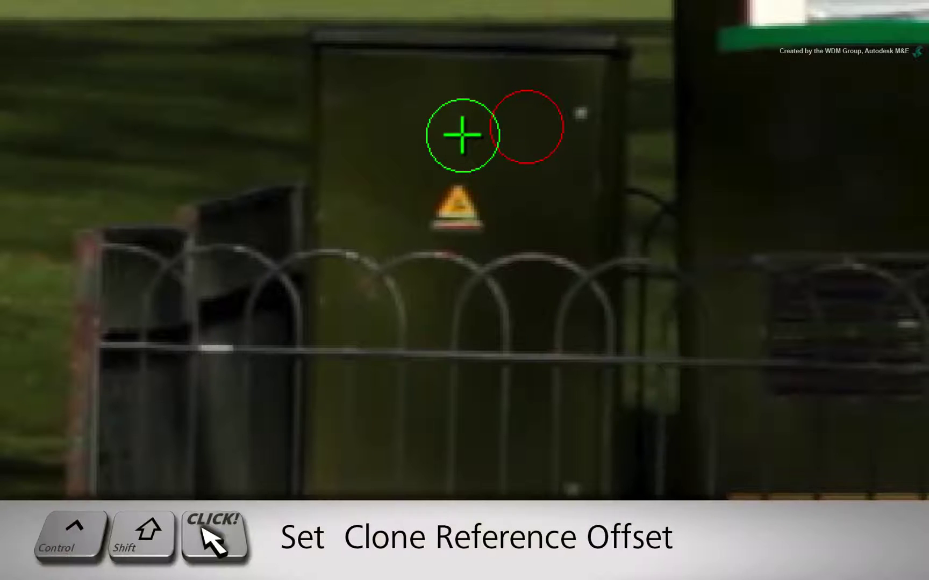
# Step: Set the clone offset to plain cabinet just above the sticker (X 6, Y 19)
pyautogui.keyDown('ctrl'); pyautogui.keyDown('shift'); pyautogui.click(458, 136); pyautogui.keyUp('shift'); pyautogui.keyUp('ctrl')
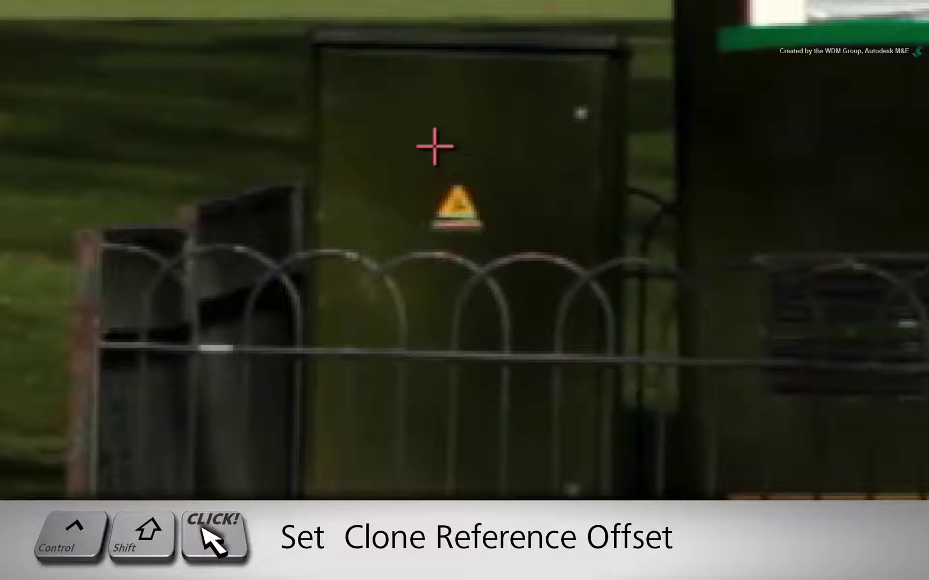
pyautogui.keyDown('ctrl'); pyautogui.keyDown('shift'); pyautogui.click(472, 146); pyautogui.keyUp('shift'); pyautogui.keyUp('ctrl')
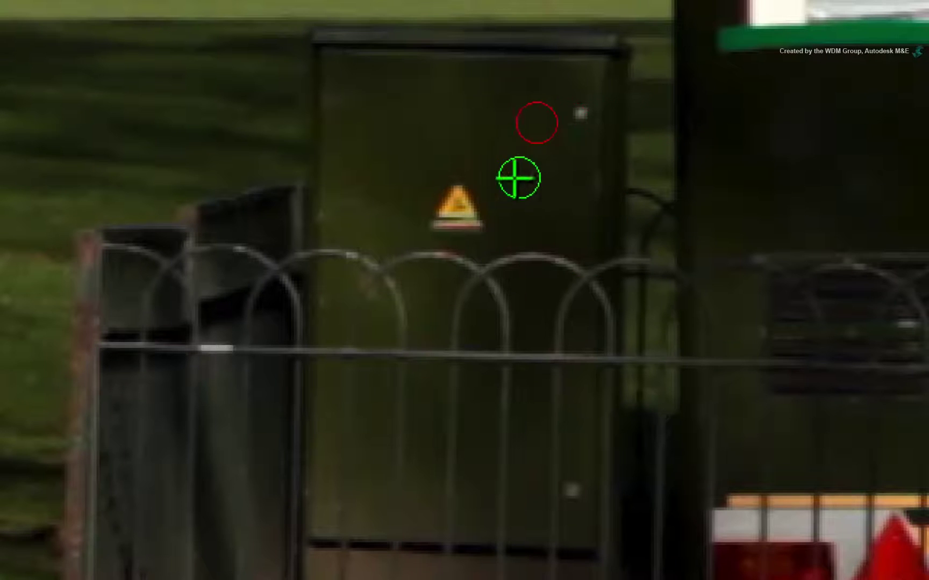
# Step: Paint one clone stroke over the triangle sticker, then set AutoPaint to Play
pyautogui.moveTo(469, 186)
pyautogui.mouseDown()
pyautogui.moveTo(454, 199)
pyautogui.moveTo(470, 215)
pyautogui.moveTo(437, 216)
pyautogui.moveTo(437, 198)
pyautogui.mouseUp()
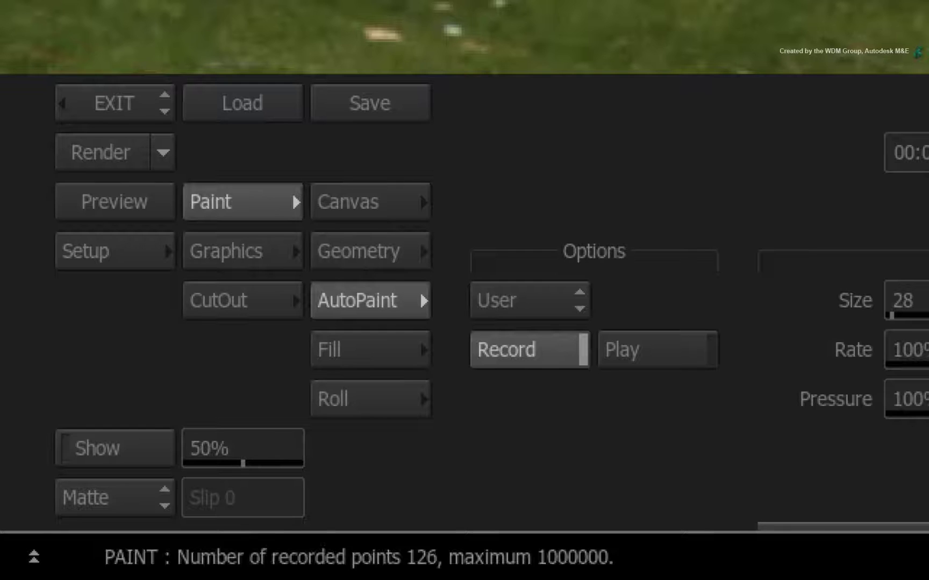
pyautogui.click(664, 349)
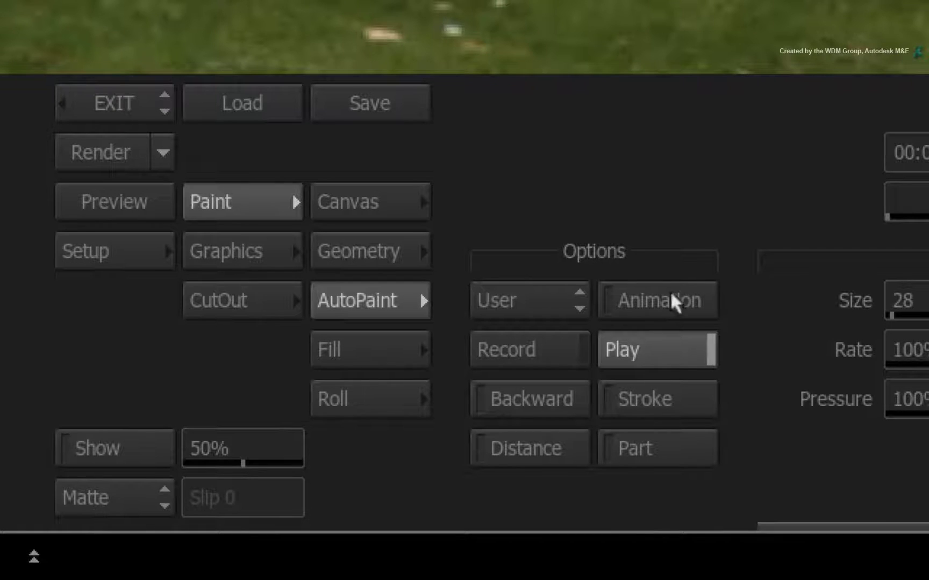
# Step: Turn on Animation and Wireframe for the stroke, scrub, return to frame 1, and trim the range end
pyautogui.click(225, 486)
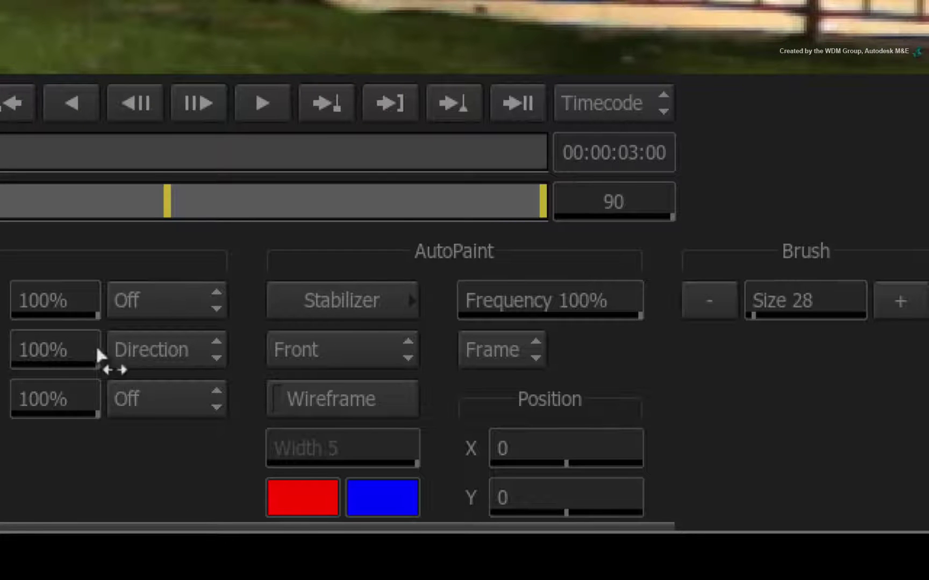
pyautogui.click(296, 396)
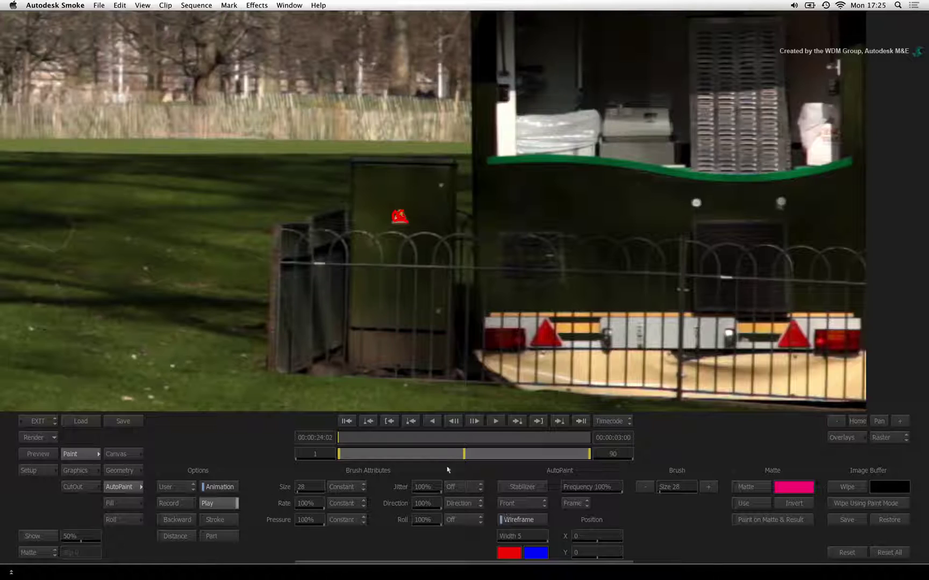
pyautogui.moveTo(344, 438); pyautogui.dragTo(380, 439)
pyautogui.click(373, 422)
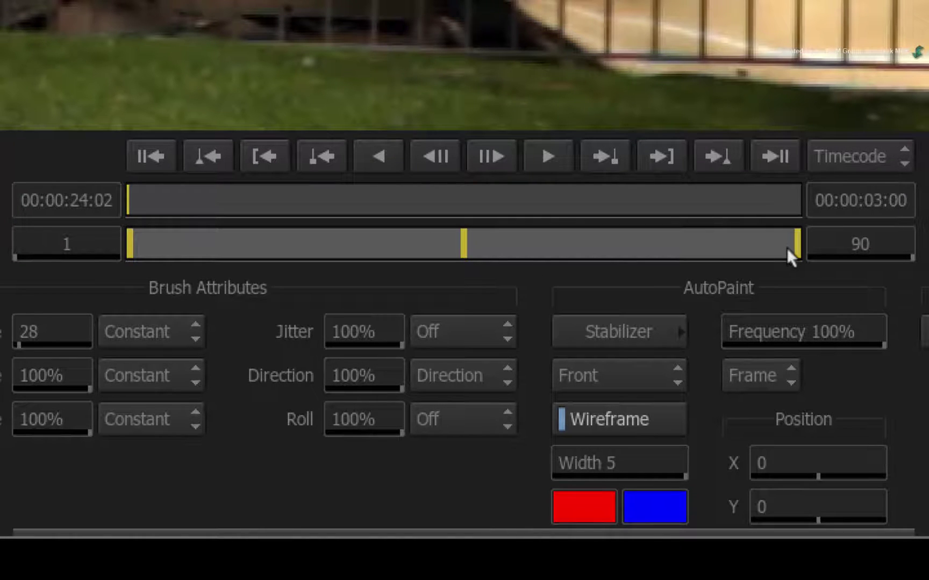
pyautogui.moveTo(788, 243); pyautogui.dragTo(109, 218)
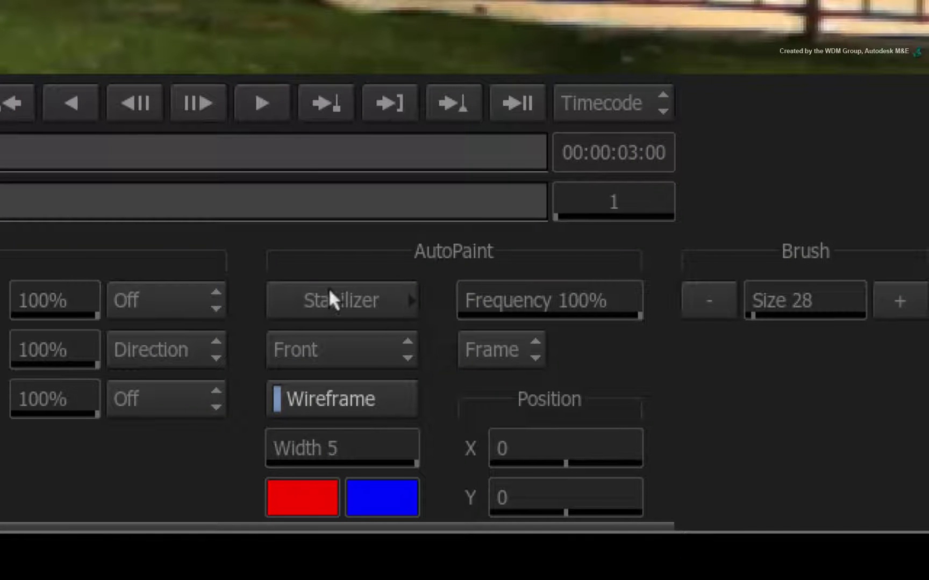
# Step: Track the cabinet sticker across all 90 frames with the Stabilizer, then return to Paint
pyautogui.click(345, 299)
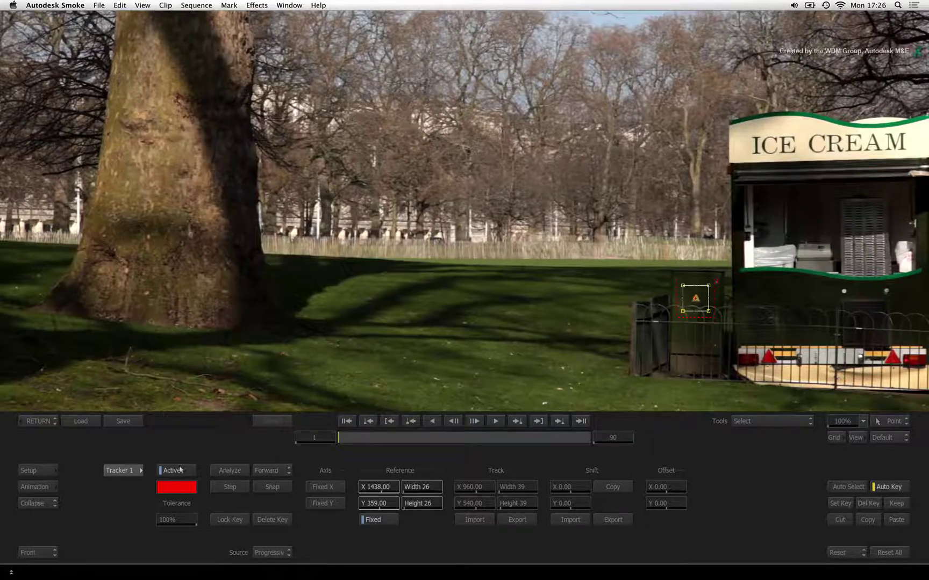
pyautogui.click(230, 470)
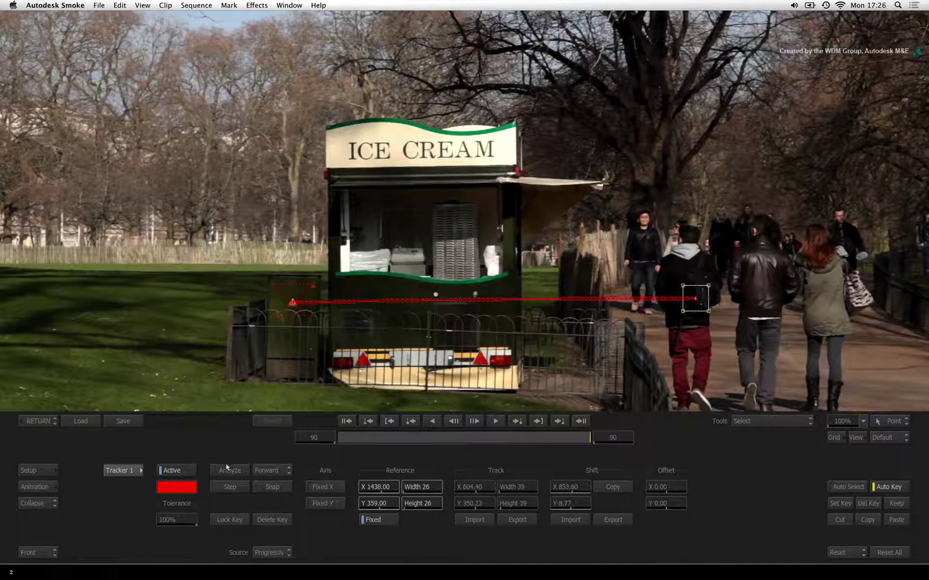
pyautogui.click(42, 421)
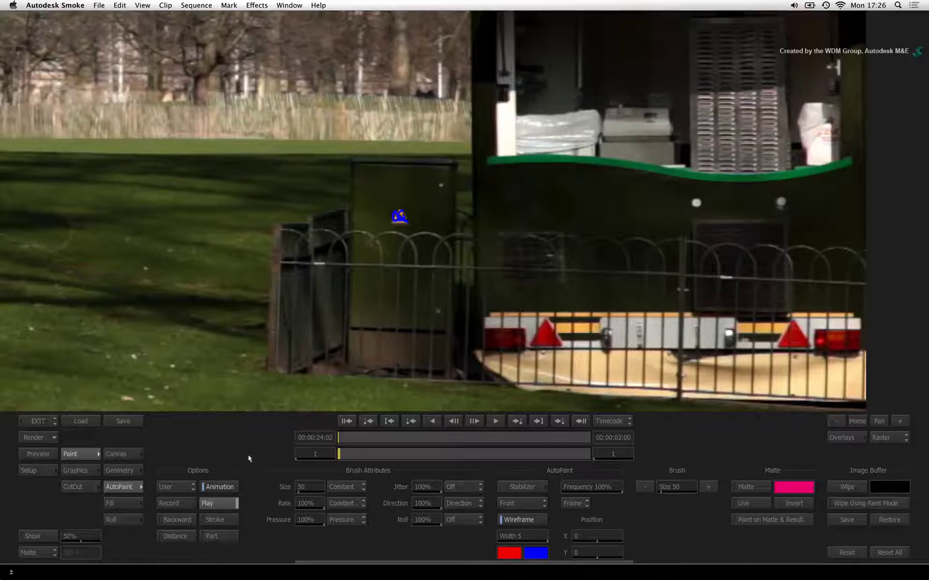
# Step: Fit the frame and scrub back and forth to check the sticker stays removed
pyautogui.moveTo(353, 437); pyautogui.dragTo(295, 439)
pyautogui.click(854, 421)
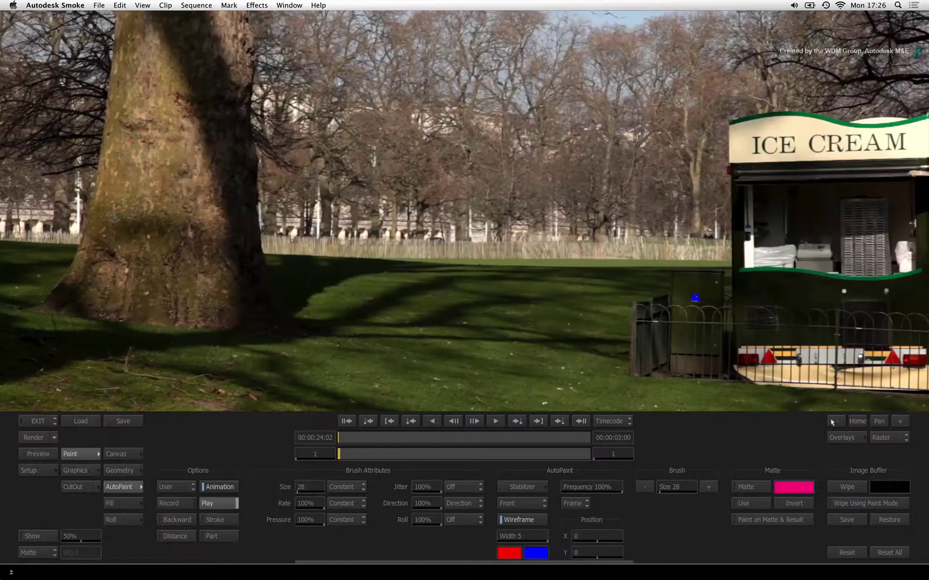
pyautogui.moveTo(349, 439); pyautogui.dragTo(321, 428)
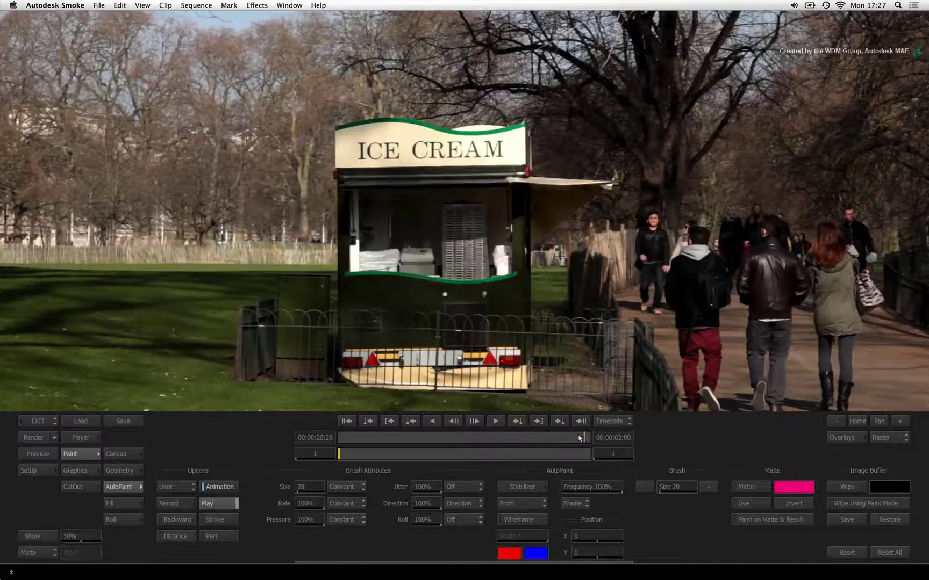
pyautogui.moveTo(580, 438); pyautogui.dragTo(310, 438)
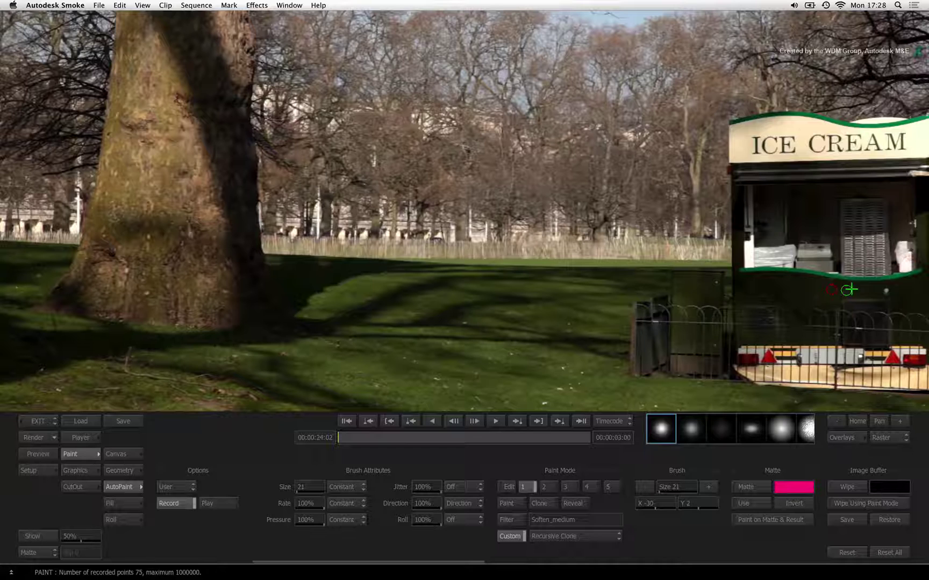
# Step: Clone-paint a size-21 Recursive Clone stroke over the bright round marks on the kiosk
pyautogui.moveTo(886, 290)
pyautogui.mouseDown()
pyautogui.moveTo(841, 293)
pyautogui.moveTo(883, 289)
pyautogui.moveTo(876, 296)
pyautogui.mouseUp()
# Step: Show the new strokes as wireframes, reset the Stabilizer, and track a kiosk spot through the 90-frame pan
pyautogui.click(218, 503)
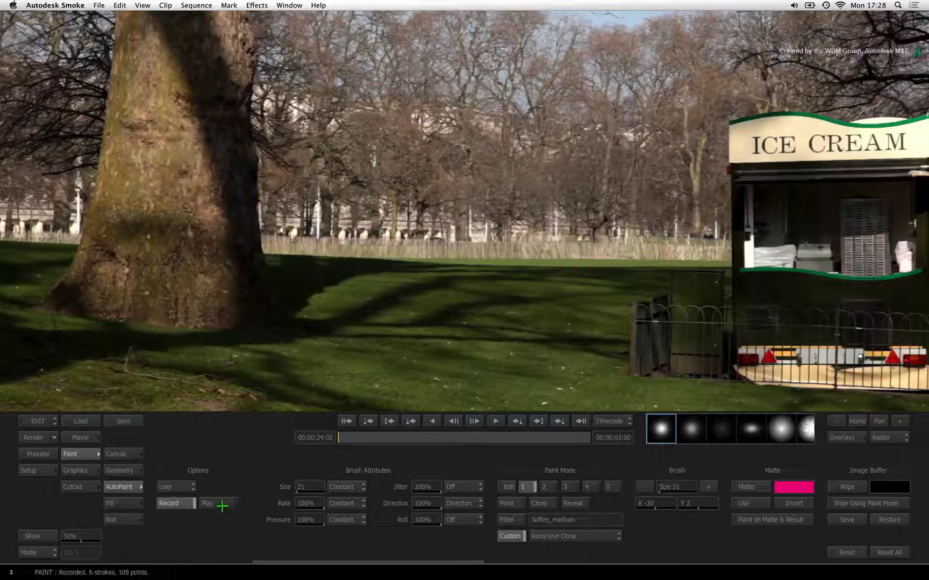
pyautogui.click(524, 519)
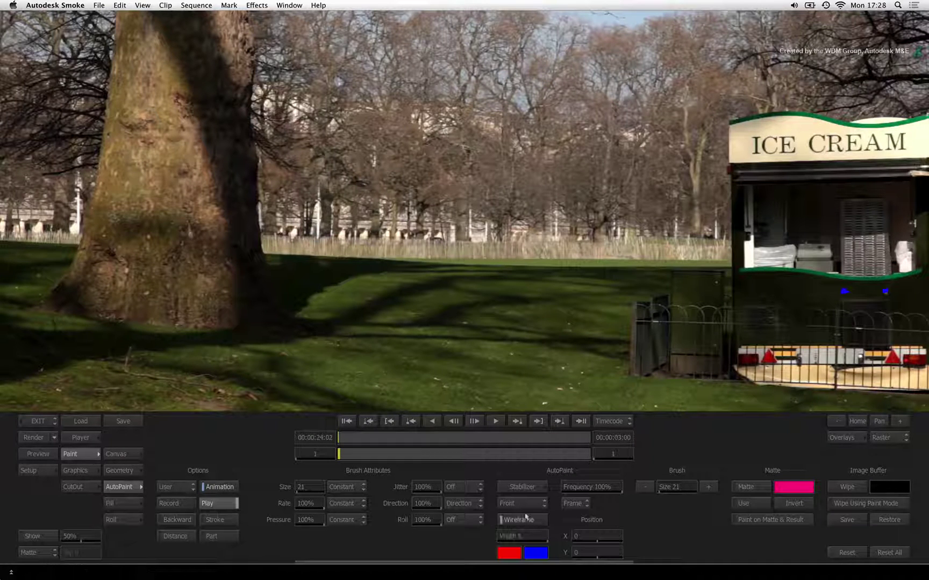
pyautogui.click(524, 487)
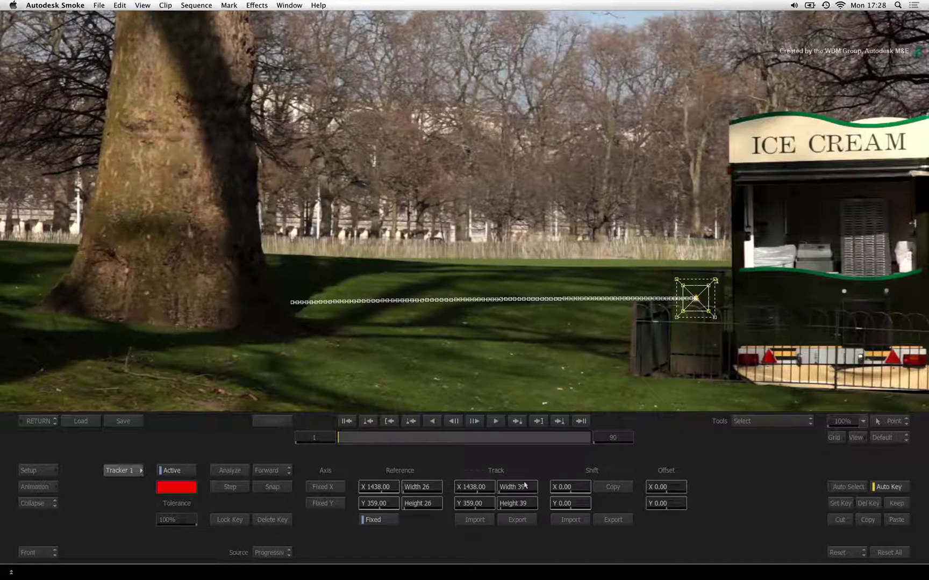
pyautogui.click(888, 552)
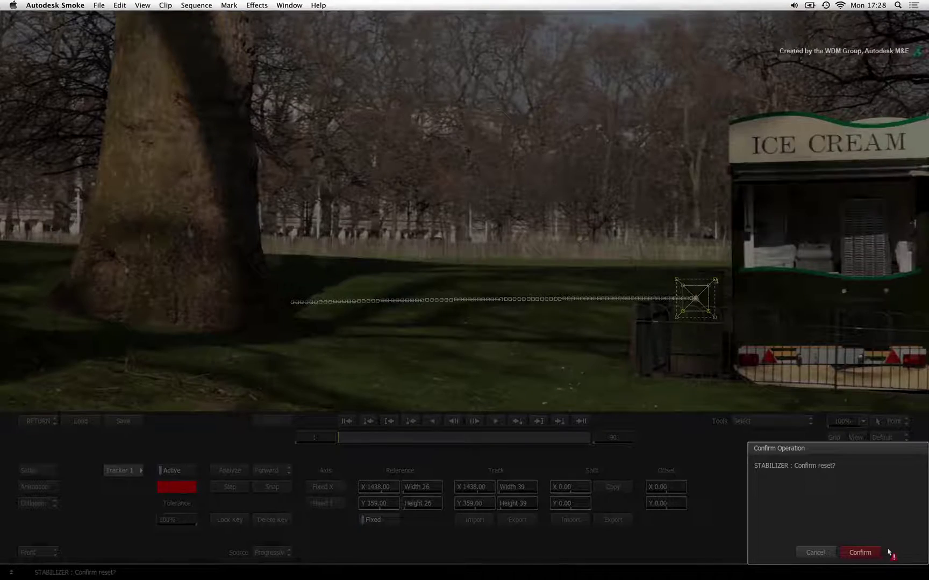
pyautogui.click(860, 552)
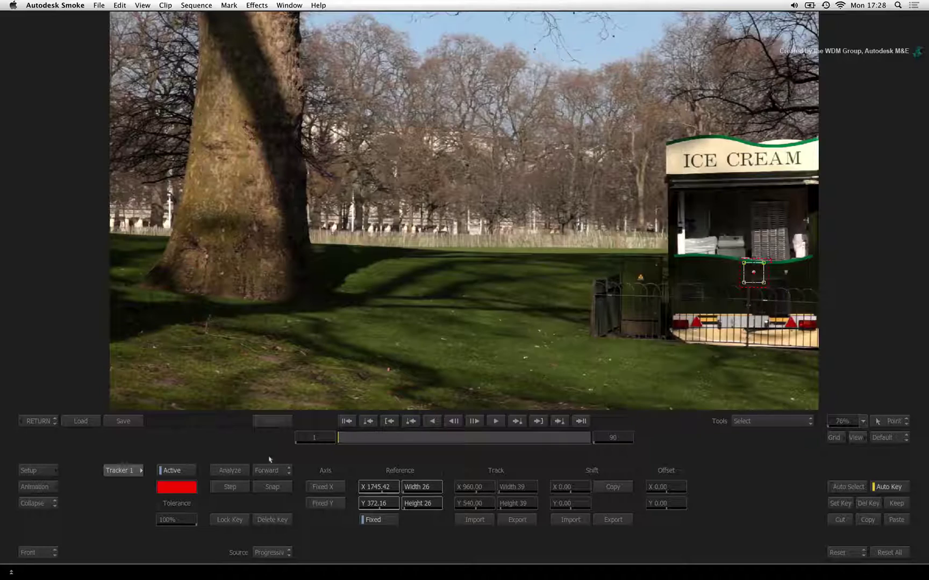
pyautogui.click(235, 470)
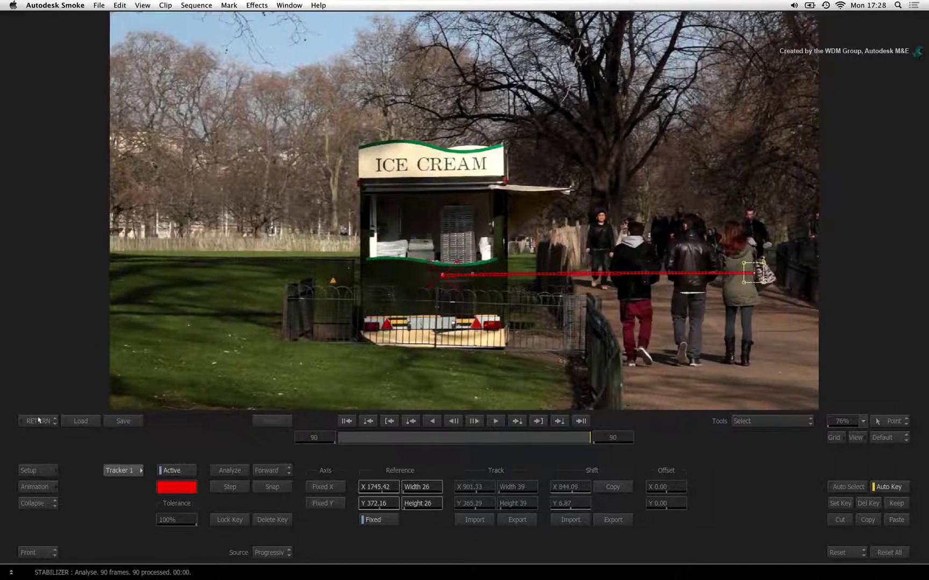
pyautogui.click(38, 421)
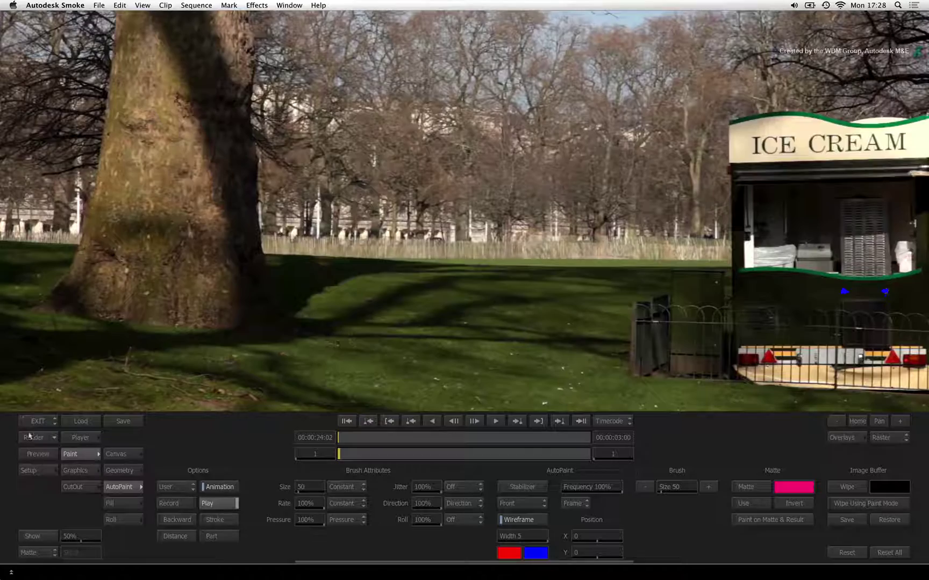
# Step: Render the tracked AutoPaint strokes across all 90 frames into a new track_paint-PT clip
pyautogui.click(31, 437)
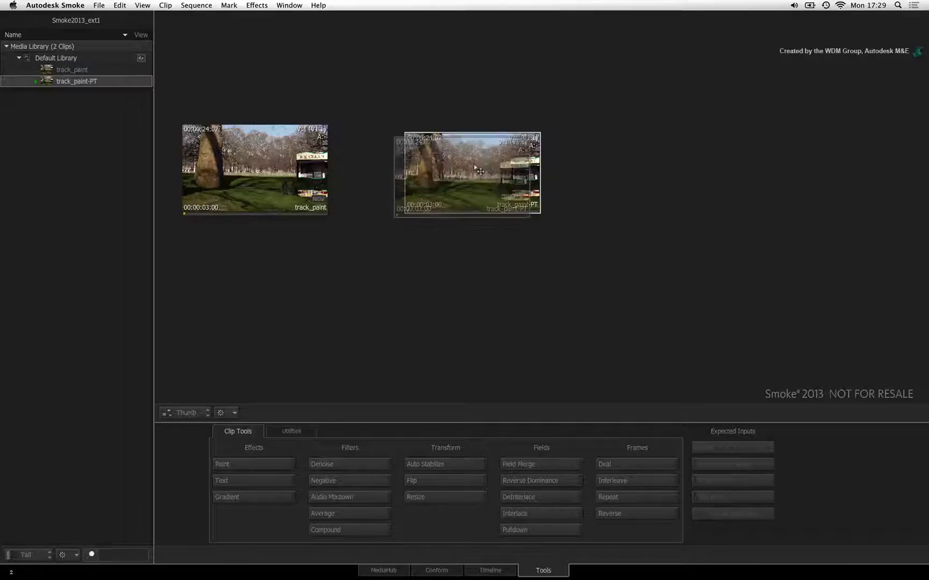
# Step: Load the track_paint-PT clip from the Media Library and play it full screen
pyautogui.doubleClick(475, 168)
pyautogui.press('space')
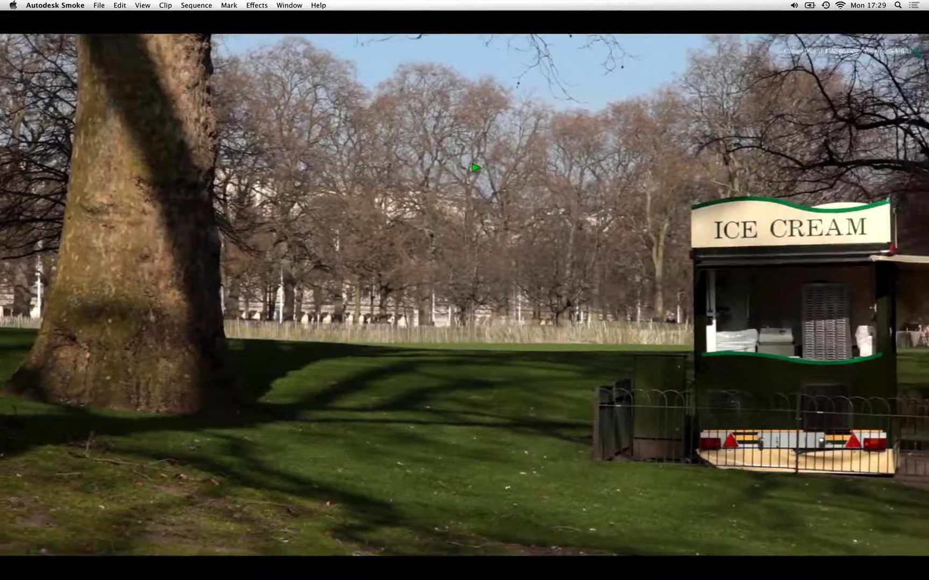